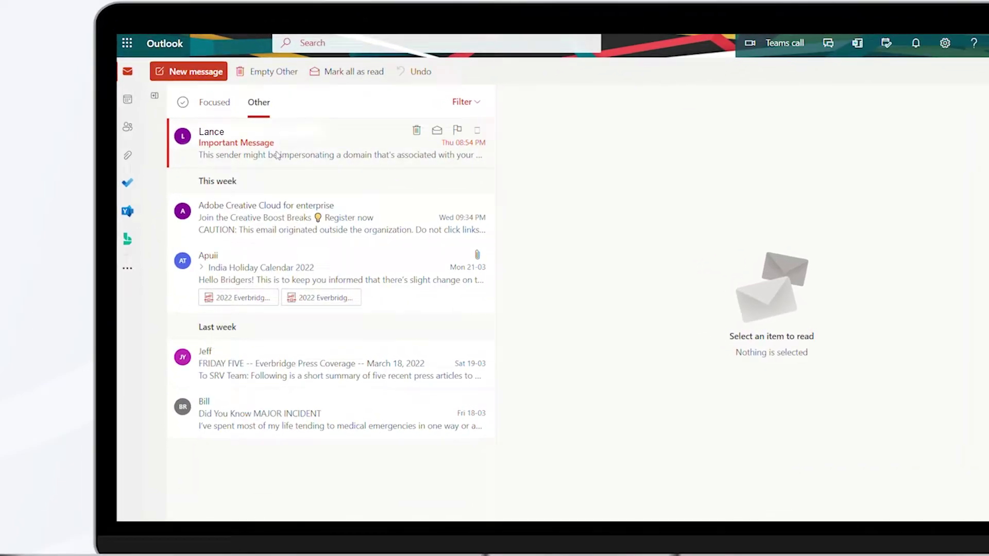
Step: Open the Important Message email and follow its 'unsubscribe here' link to Everbridge
left_click(277, 154)
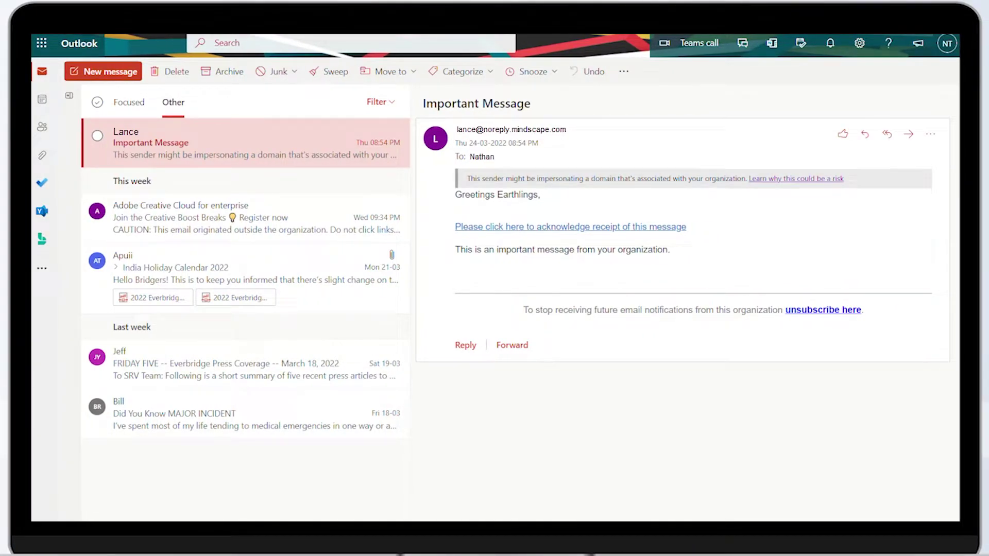
left_click(822, 309)
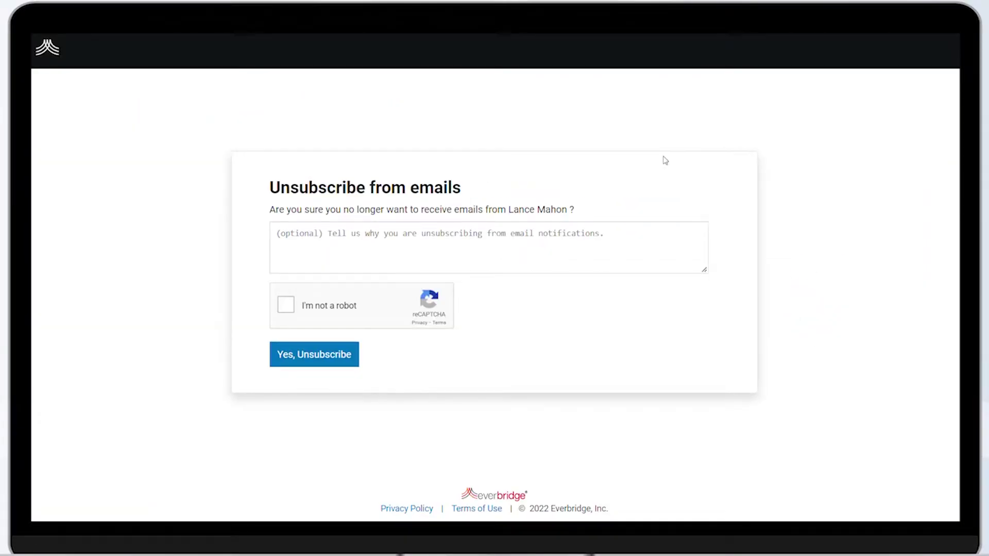
Step: Pass the reCAPTCHA check and confirm with 'Yes, Unsubscribe'
left_click(288, 308)
left_click(338, 354)
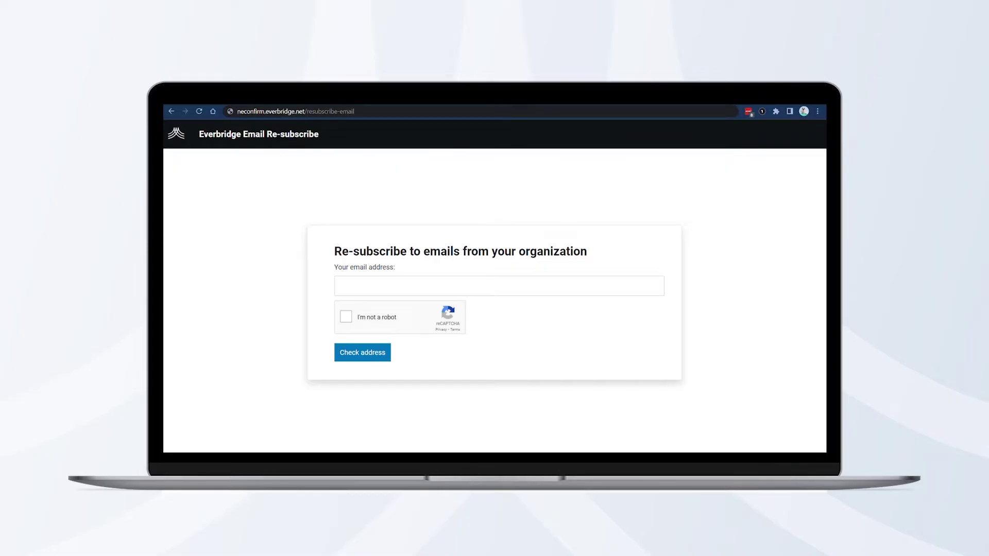
Step: Enter your email, pass the reCAPTCHA, check the address, and subscribe to all opted-out organizations
left_click(402, 286)
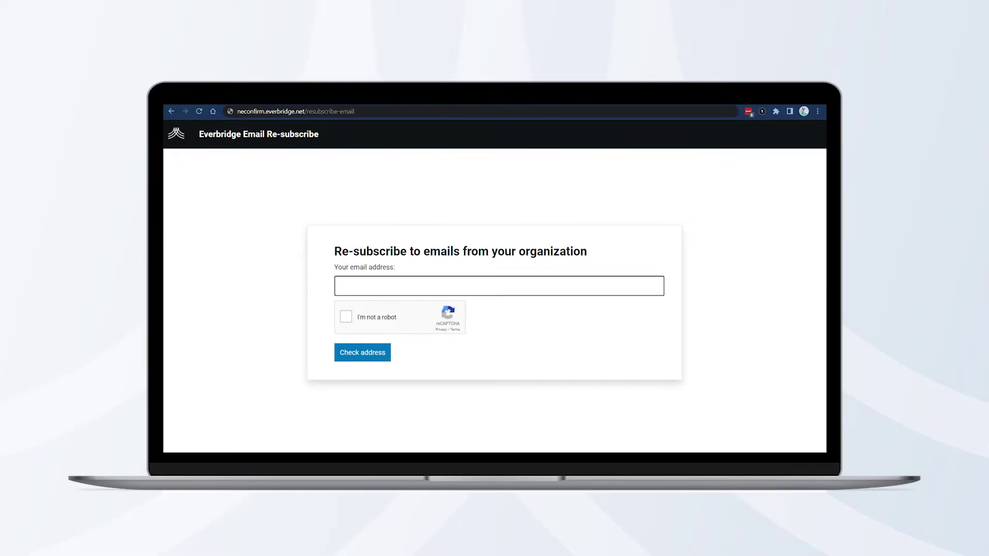
left_click(346, 315)
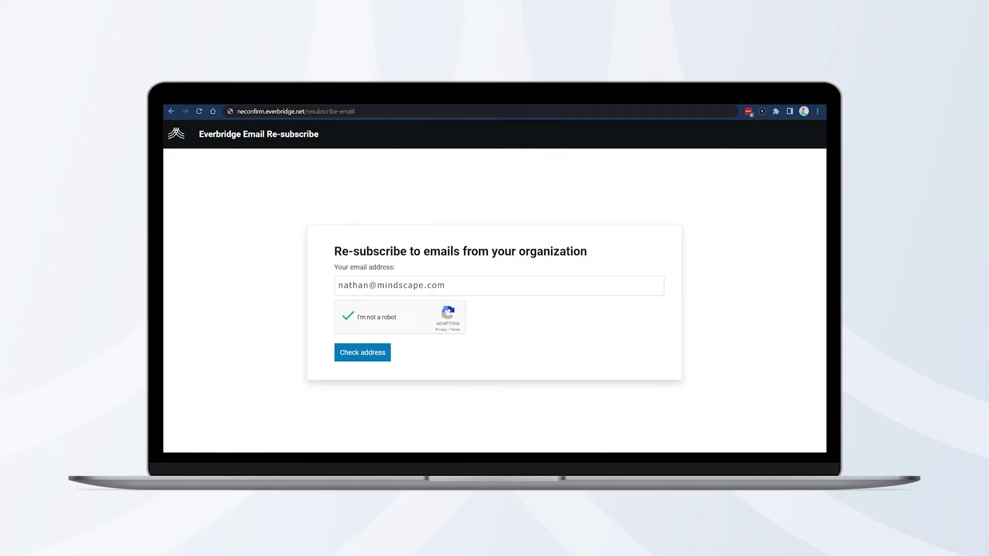
left_click(361, 355)
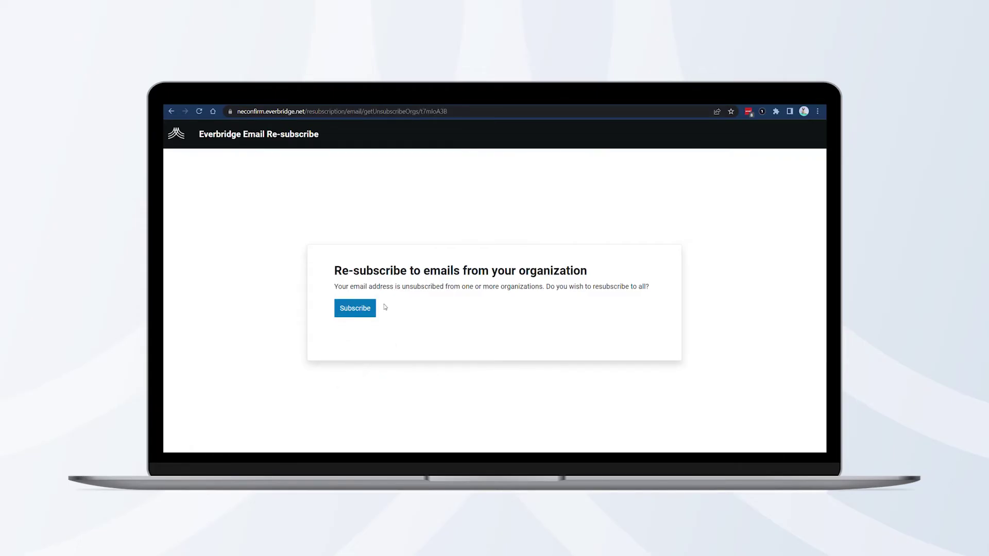
left_click(355, 308)
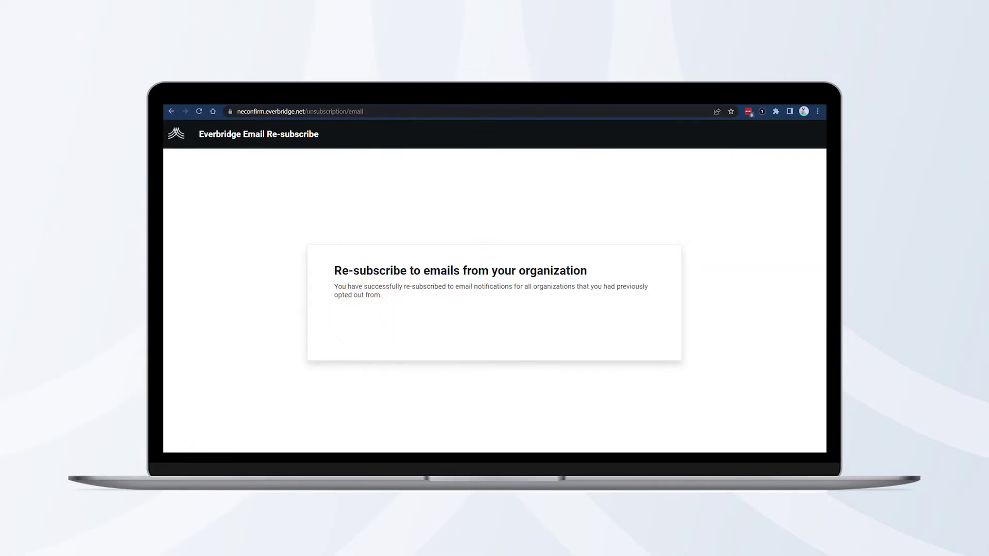